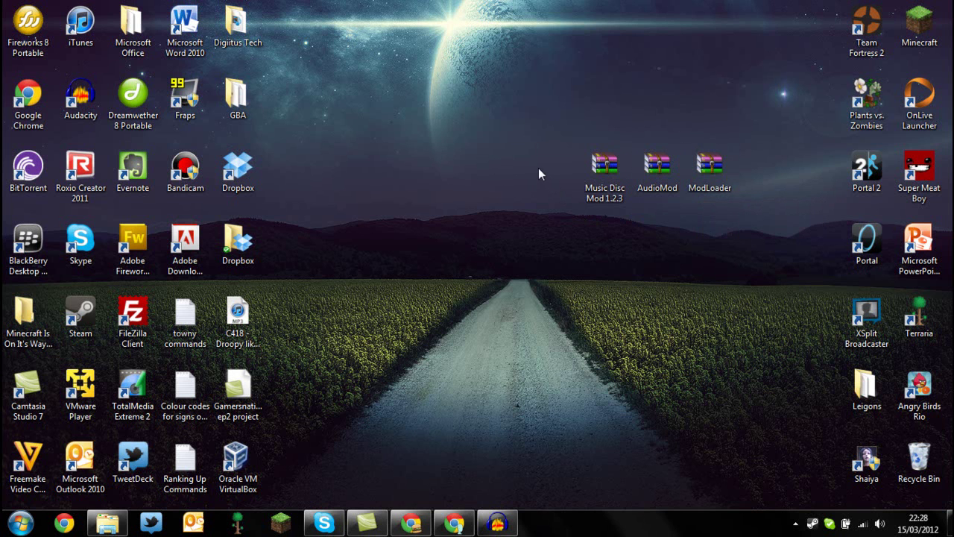
# Step: Open the %appdata% folder and go into the bin folder inside .minecraft
pyautogui.moveTo(525, 159); pyautogui.dragTo(421, 197)
pyautogui.click(12, 526)
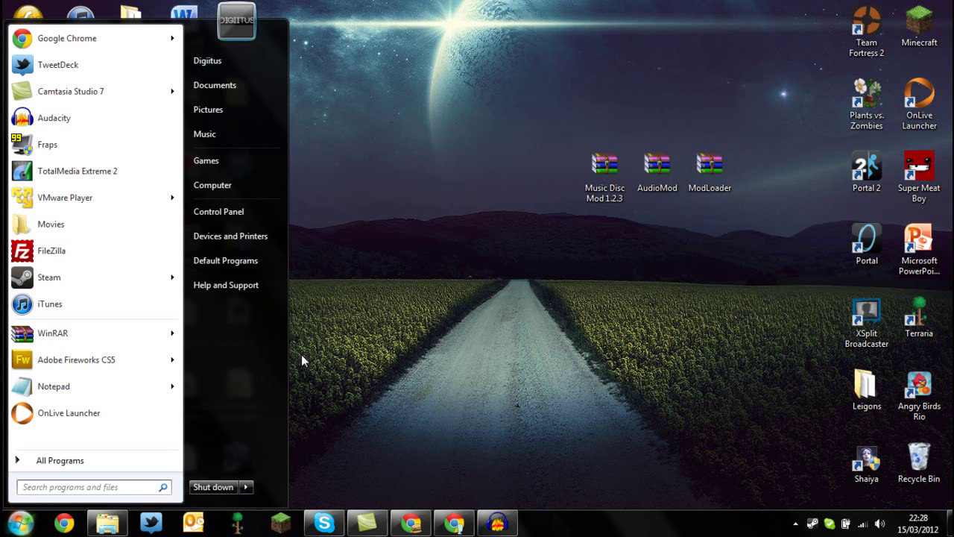
pyautogui.write('%appda')
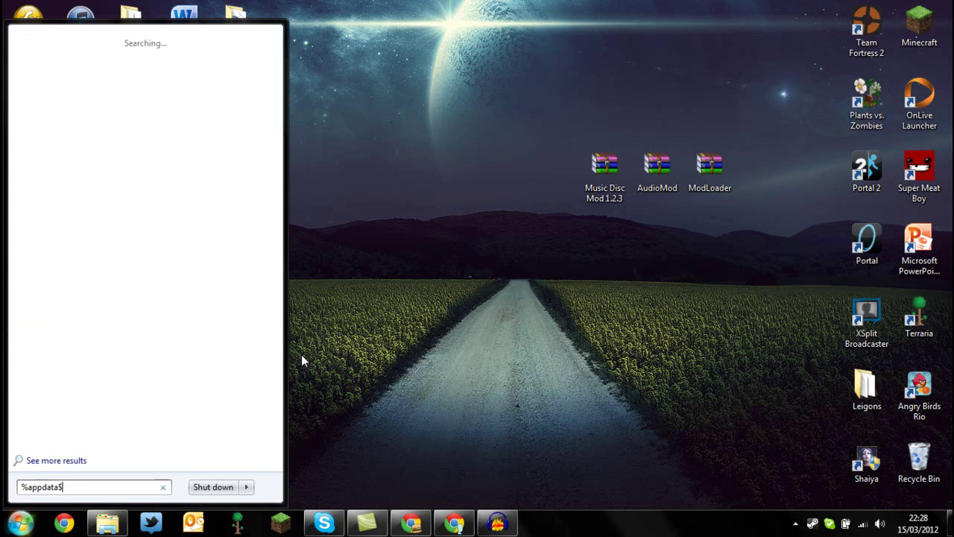
pyautogui.write('ta%')
pyautogui.press('Return')
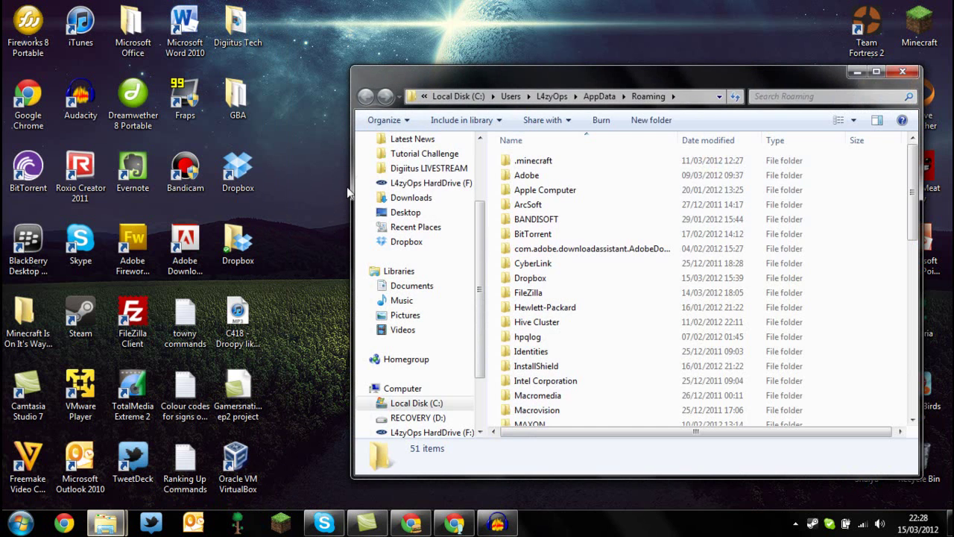
pyautogui.doubleClick(533, 161)
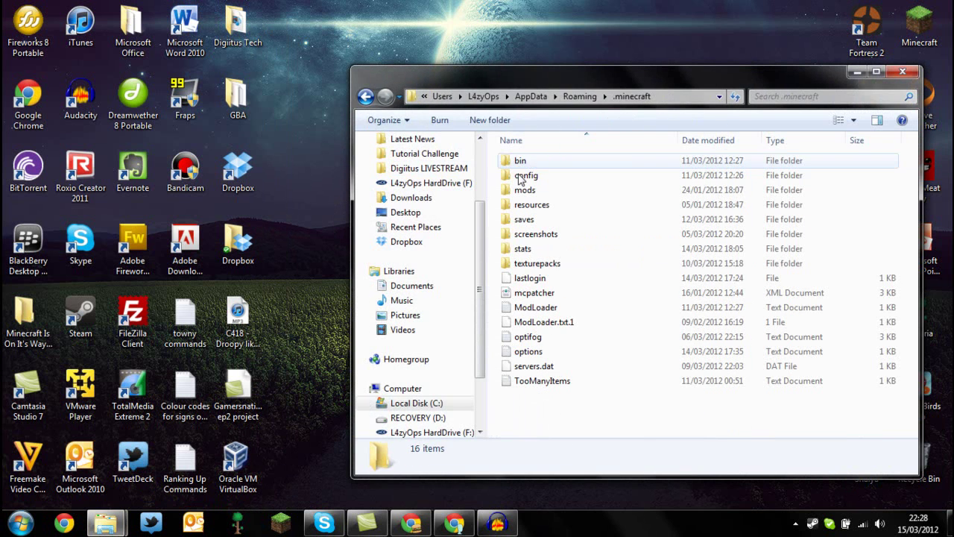
pyautogui.click(520, 162)
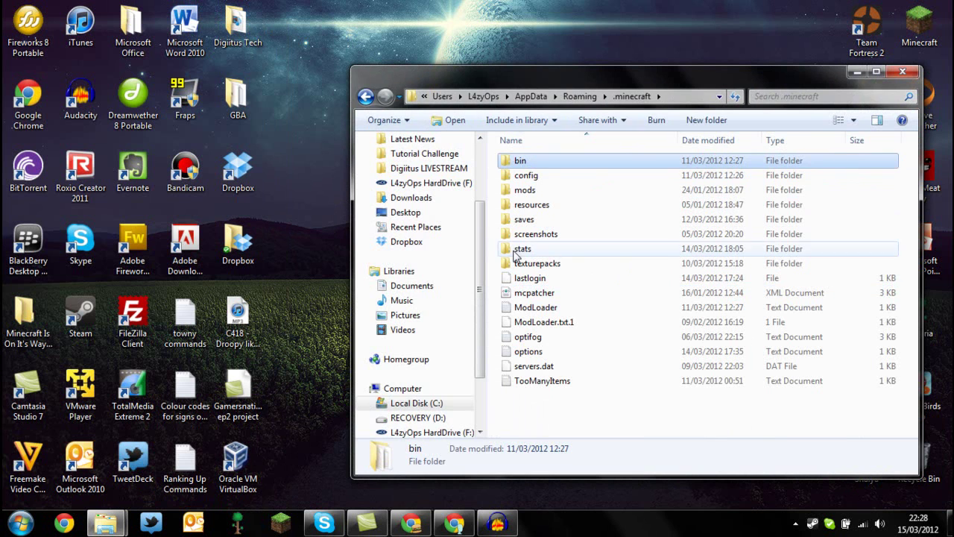
pyautogui.doubleClick(516, 161)
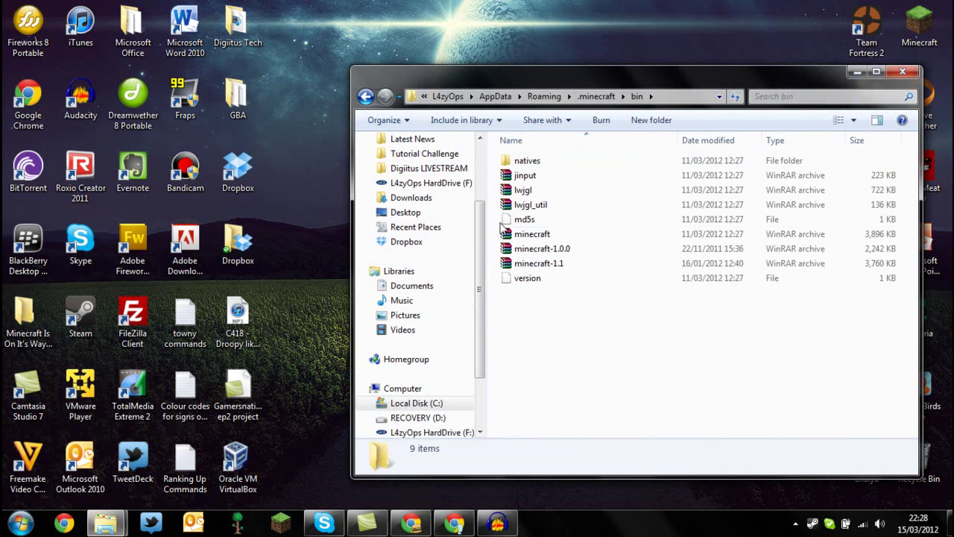
# Step: Open minecraft.jar in WinRAR, dock it to one half of the screen and close the bin folder window
pyautogui.click(532, 236)
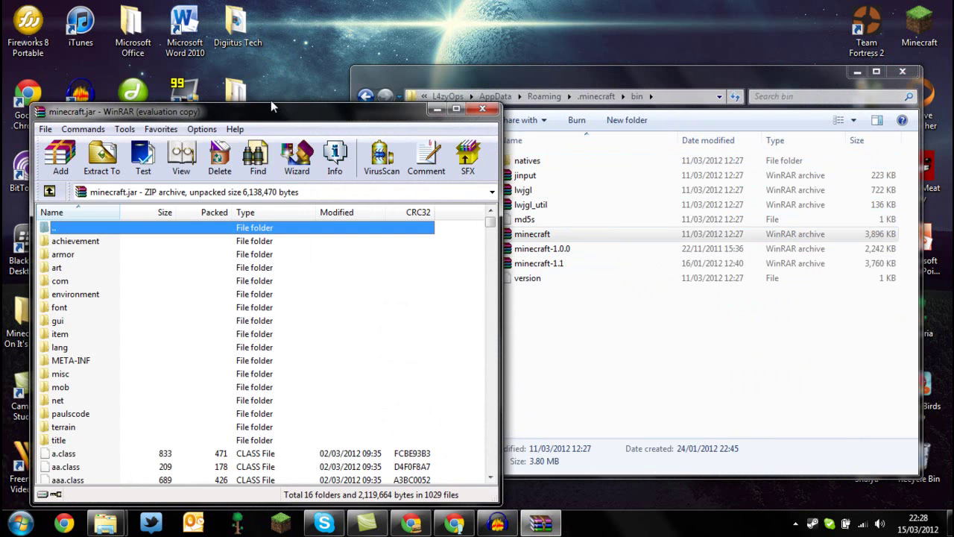
pyautogui.moveTo(253, 96); pyautogui.dragTo(2, 119)
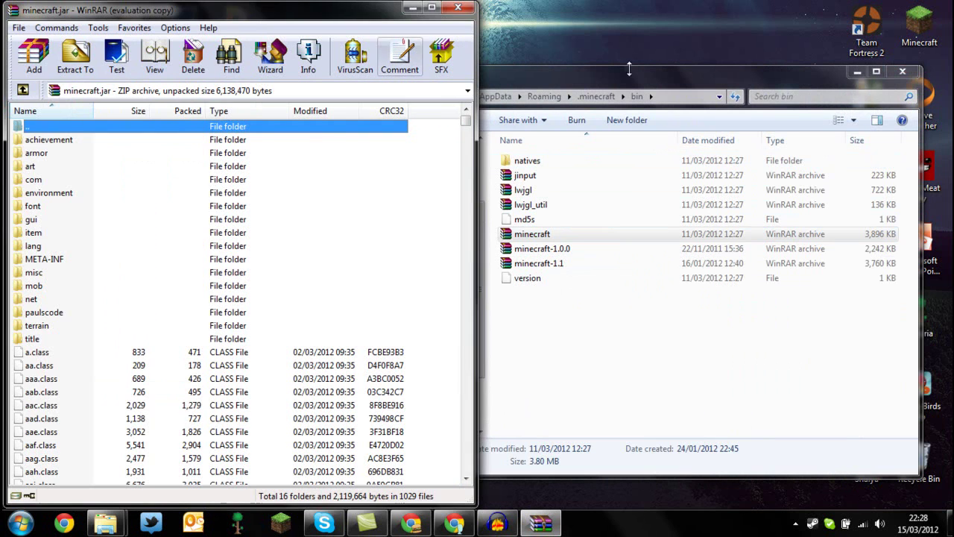
pyautogui.click(903, 73)
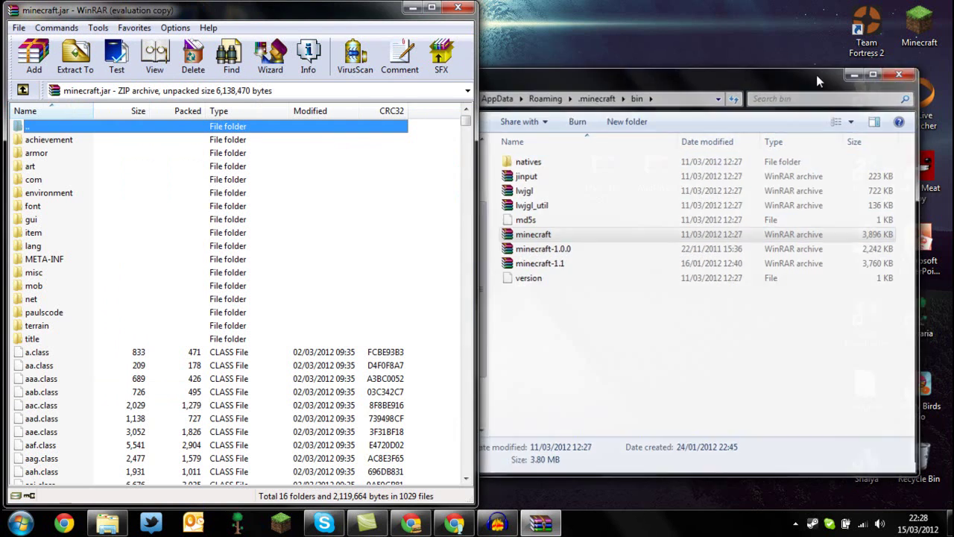
# Step: Delete the META-INF folder from minecraft.jar
pyautogui.click(45, 260)
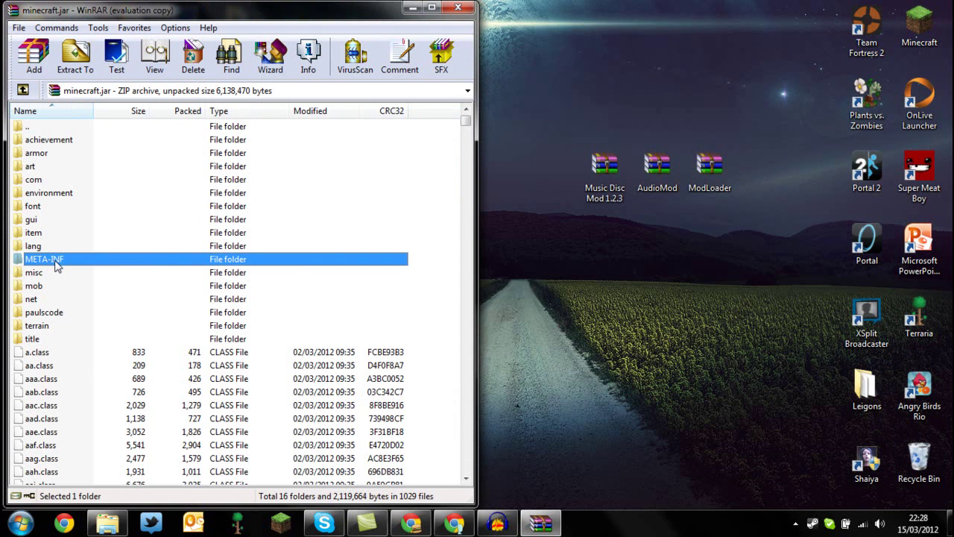
pyautogui.press('Delete')
pyautogui.press('Return')
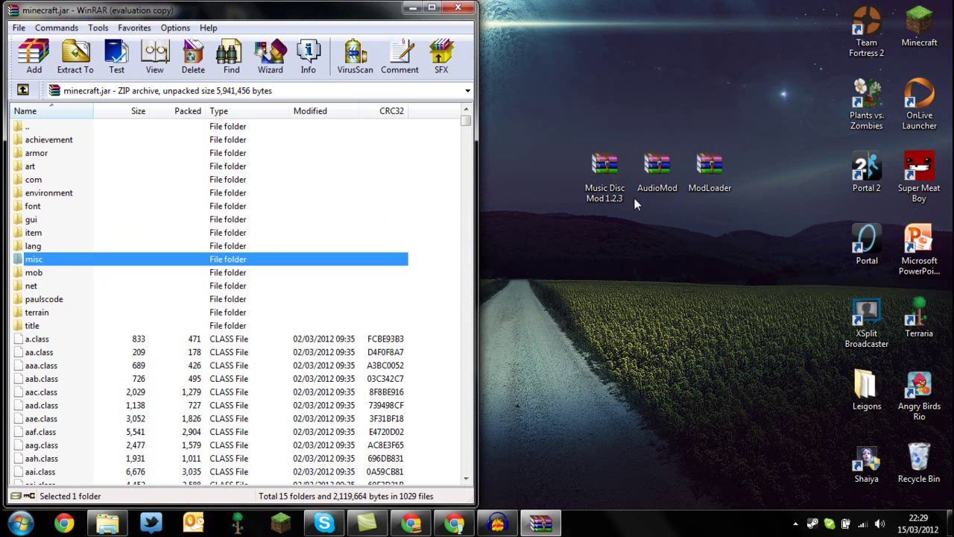
# Step: Add all the class files from the ModLoader archive to minecraft.jar, and close the ModLoader archive
pyautogui.doubleClick(716, 176)
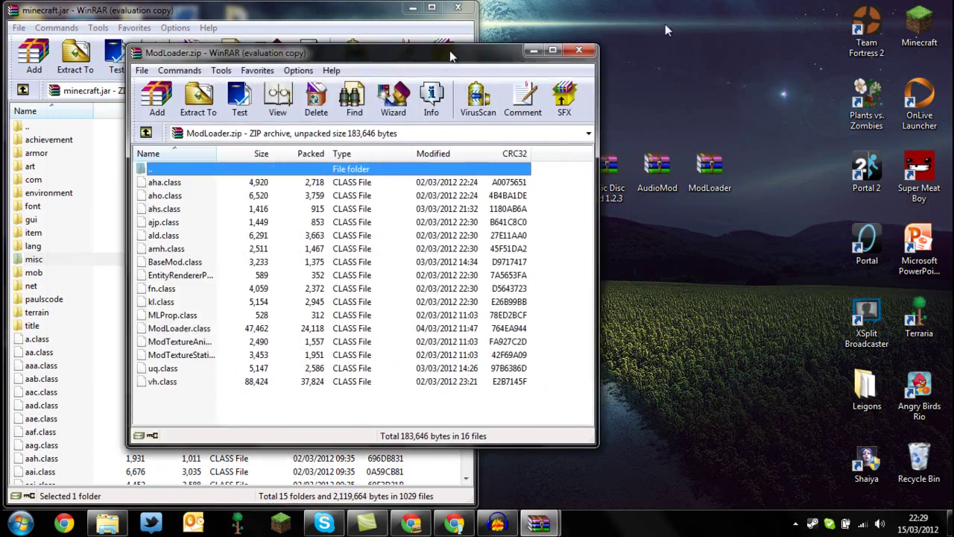
pyautogui.moveTo(363, 8); pyautogui.dragTo(953, 8)
pyautogui.moveTo(595, 485); pyautogui.dragTo(395, 175)
pyautogui.moveTo(291, 243); pyautogui.dragTo(290, 246)
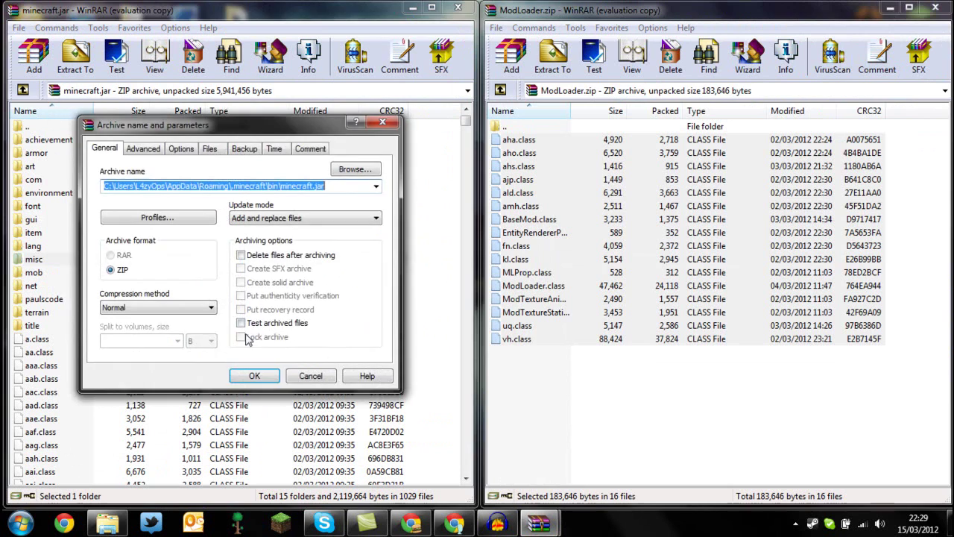
pyautogui.click(252, 373)
pyautogui.click(933, 9)
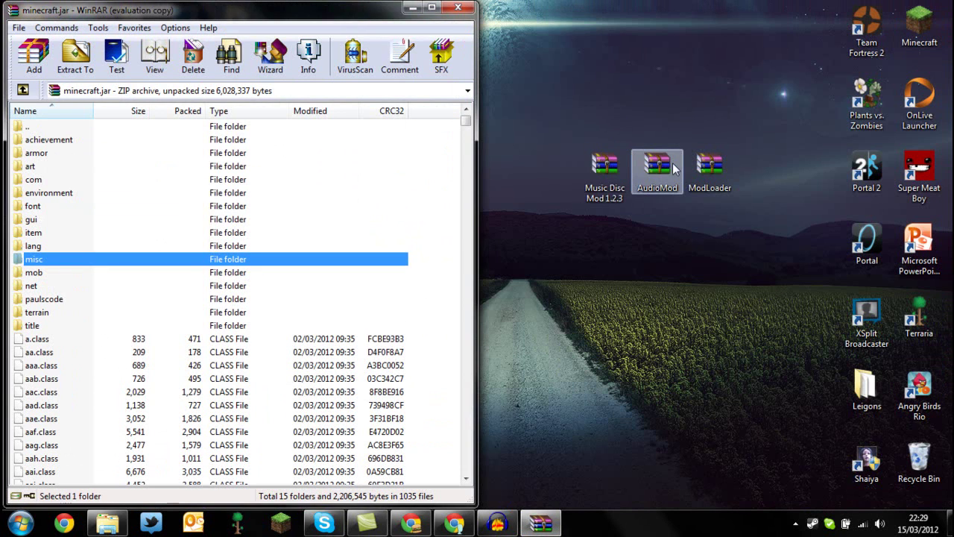
# Step: Add the ibxm and paulscode folders and rz.class from the AudioMod archive to minecraft.jar, and close AudioMod
pyautogui.doubleClick(660, 168)
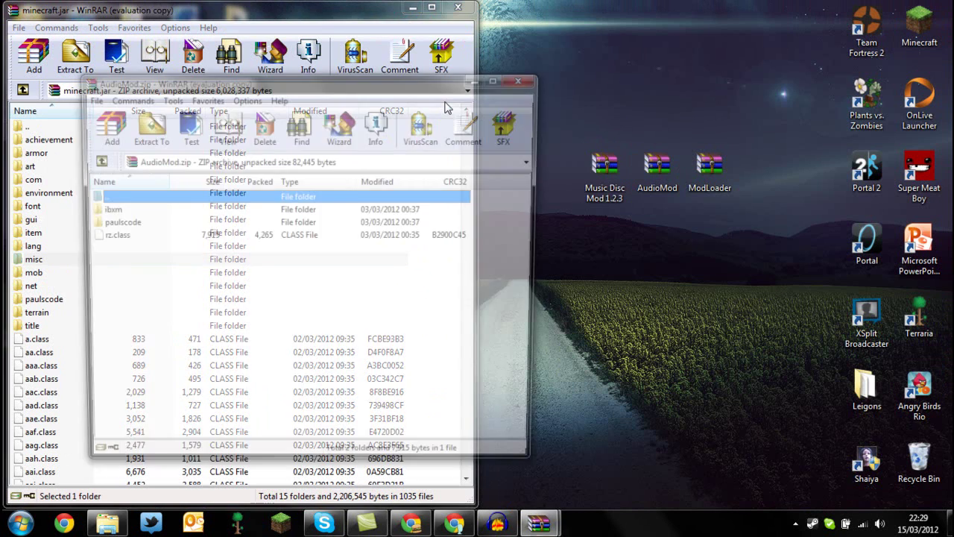
pyautogui.moveTo(328, 88); pyautogui.dragTo(951, 30)
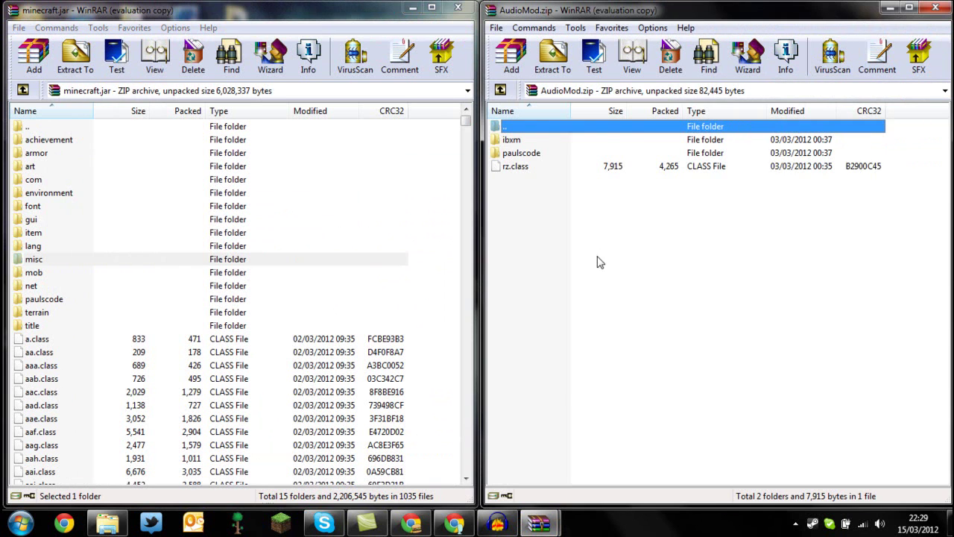
pyautogui.moveTo(597, 255); pyautogui.dragTo(359, 168)
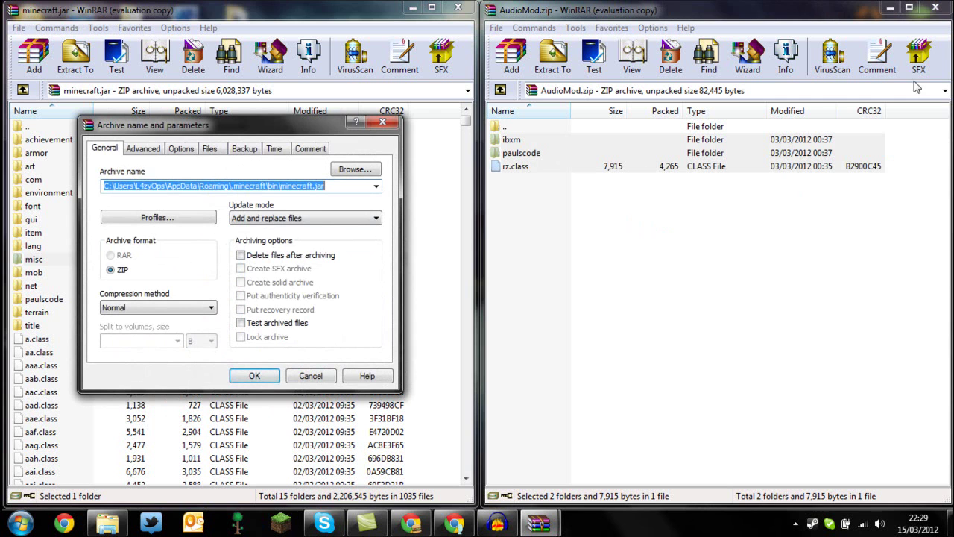
pyautogui.click(254, 375)
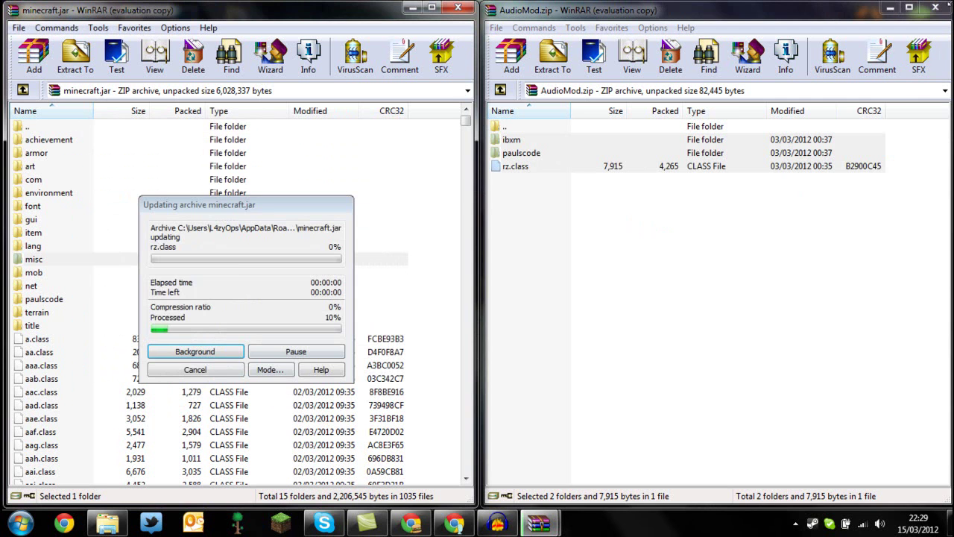
pyautogui.click(934, 7)
# Step: Add everything in the "put in minecraft.jar" folder of the Music Disc Mod 1.2.3 archive to minecraft.jar
pyautogui.click(597, 173)
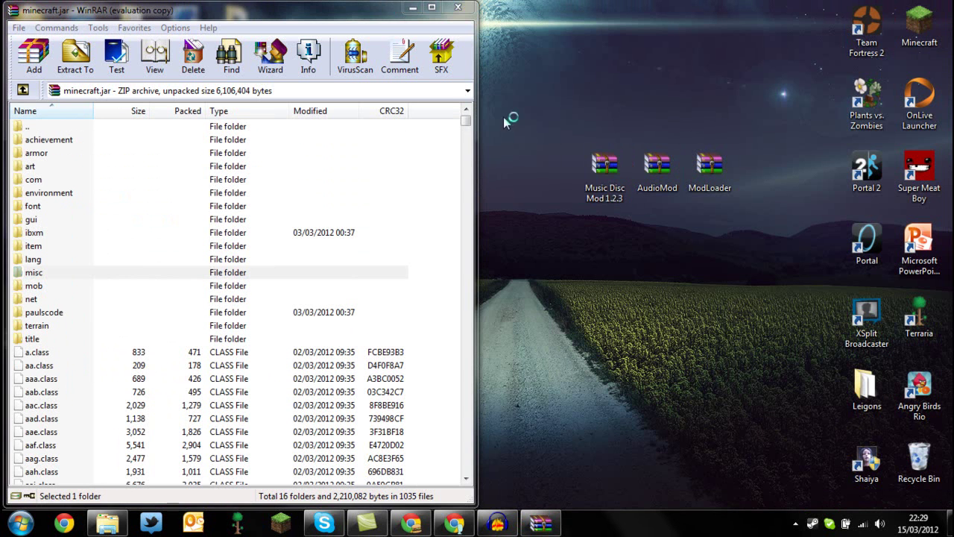
pyautogui.press('Return')
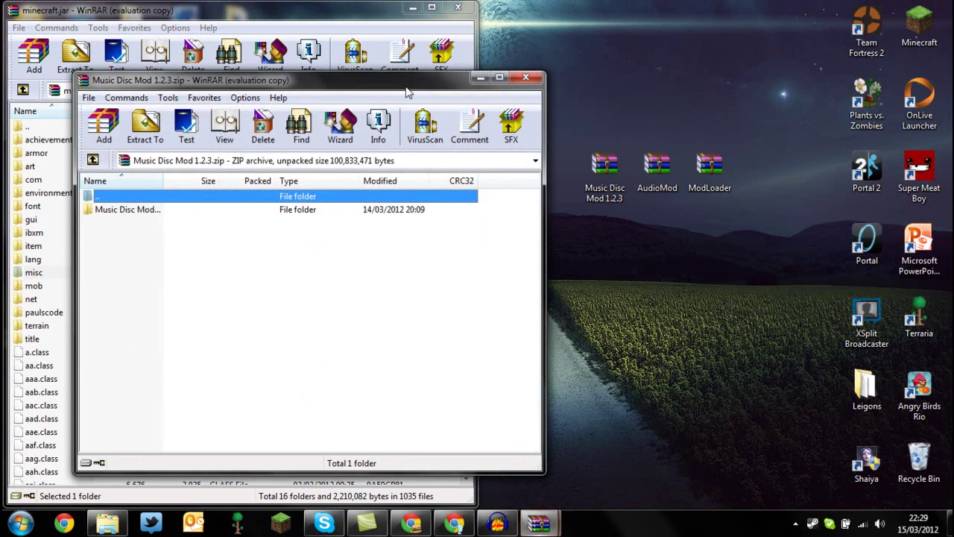
pyautogui.moveTo(410, 91); pyautogui.dragTo(953, 97)
pyautogui.doubleClick(548, 141)
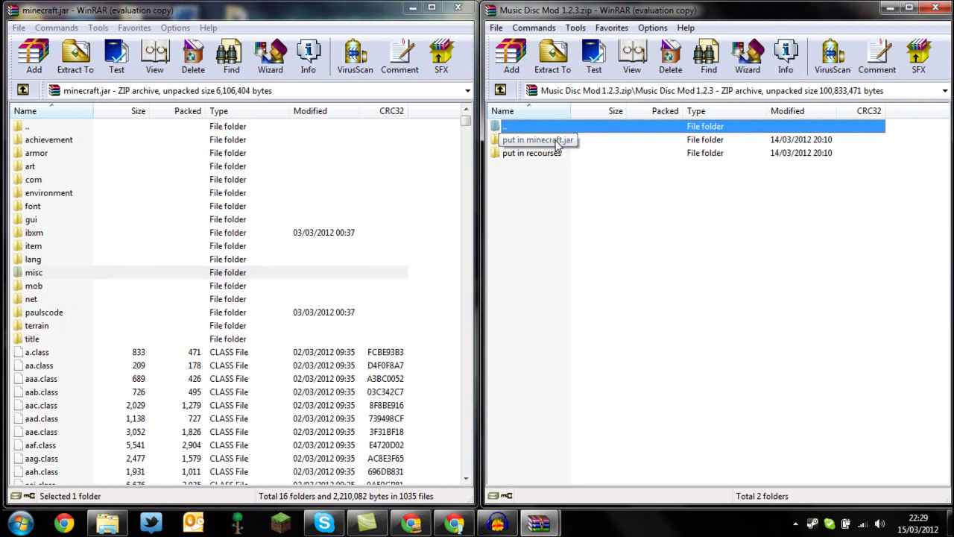
pyautogui.doubleClick(546, 141)
pyautogui.moveTo(555, 195); pyautogui.dragTo(270, 293)
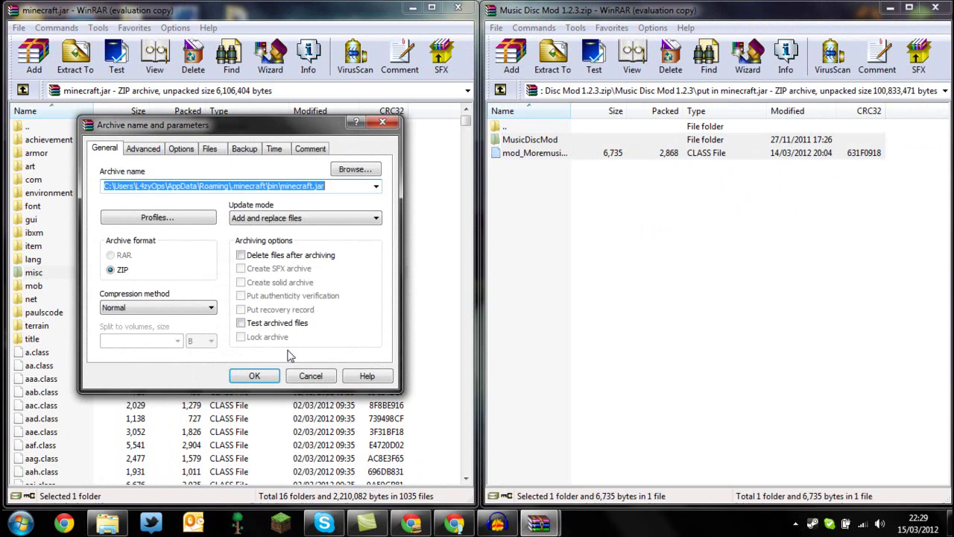
pyautogui.click(251, 376)
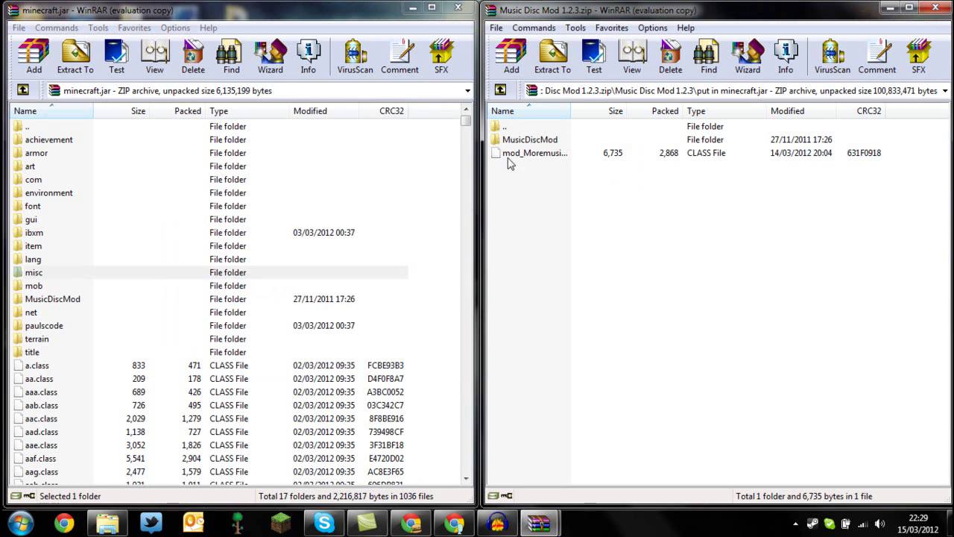
# Step: Close minecraft.jar and open the .minecraft resources folder through %appdata%, docked beside the Music Disc Mod archive
pyautogui.click(501, 91)
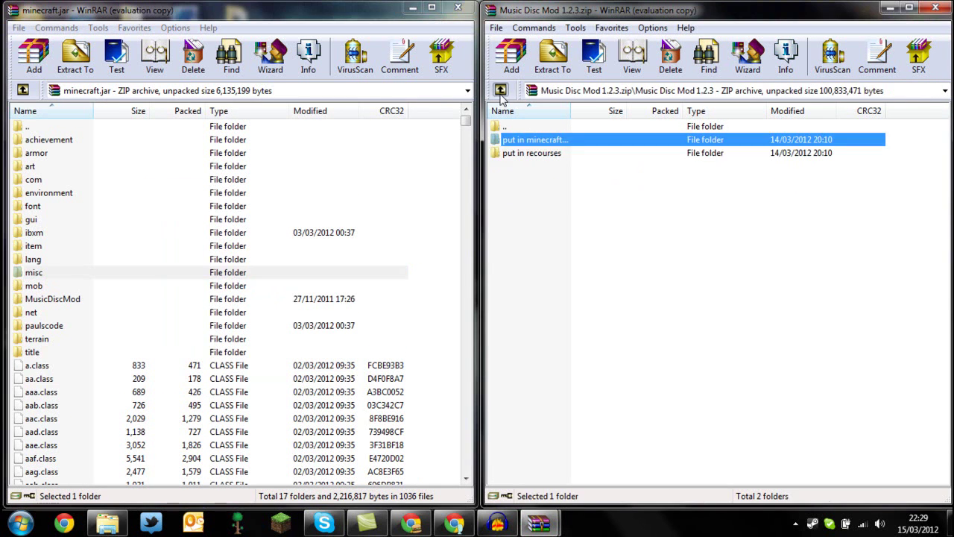
pyautogui.click(458, 7)
pyautogui.press('super')
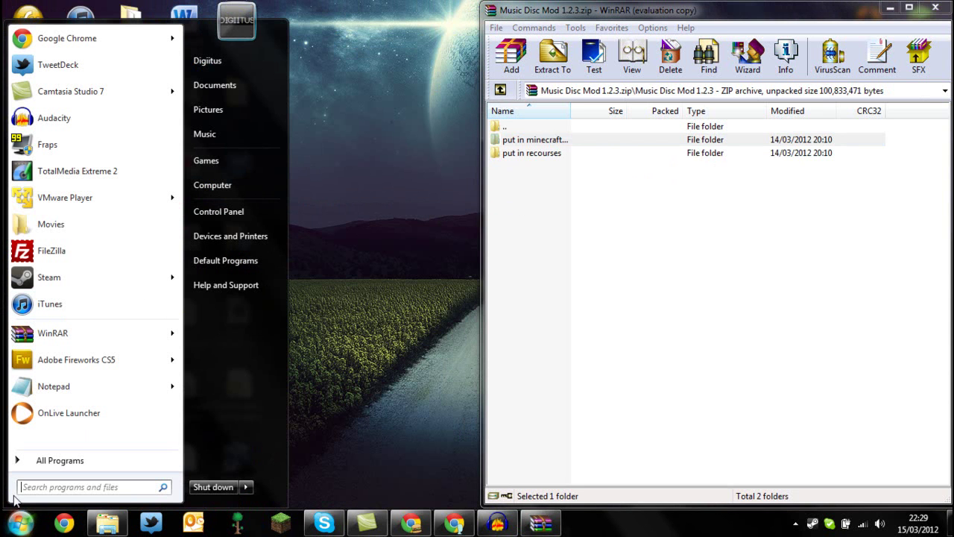
pyautogui.write('%appdata')
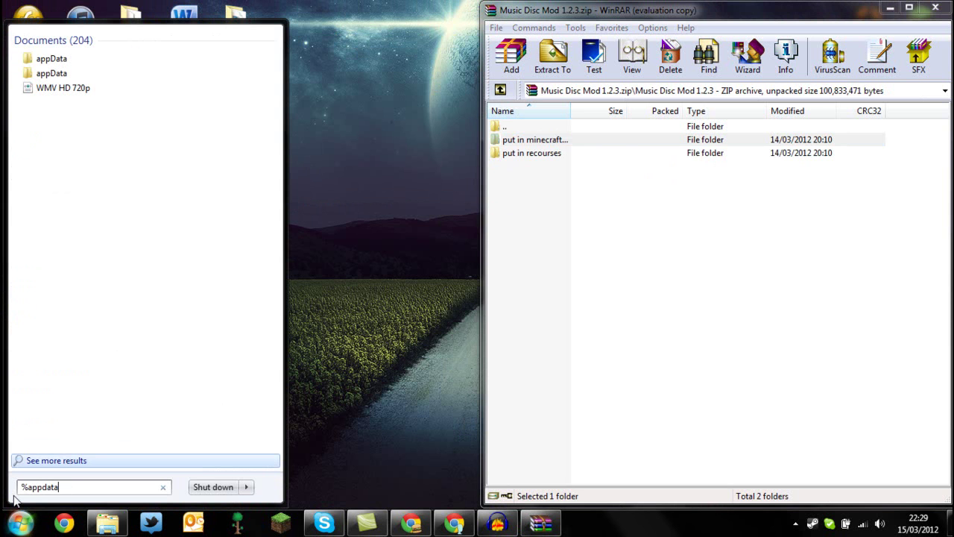
pyautogui.write('%')
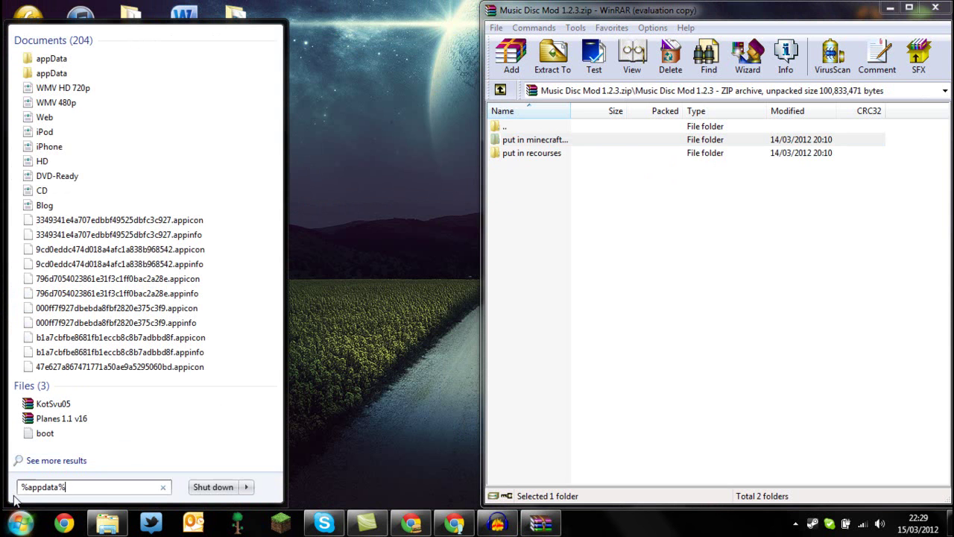
pyautogui.press('Return')
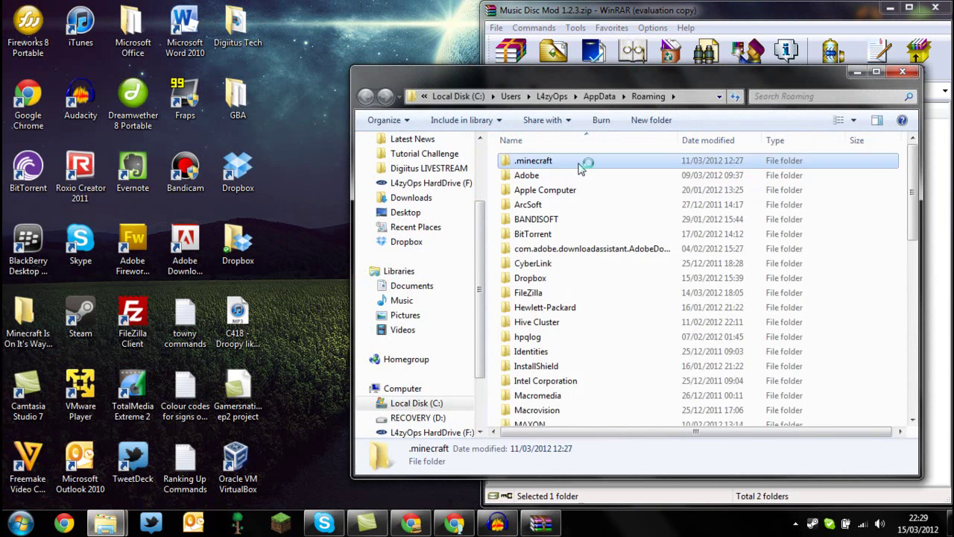
pyautogui.doubleClick(554, 160)
pyautogui.doubleClick(549, 161)
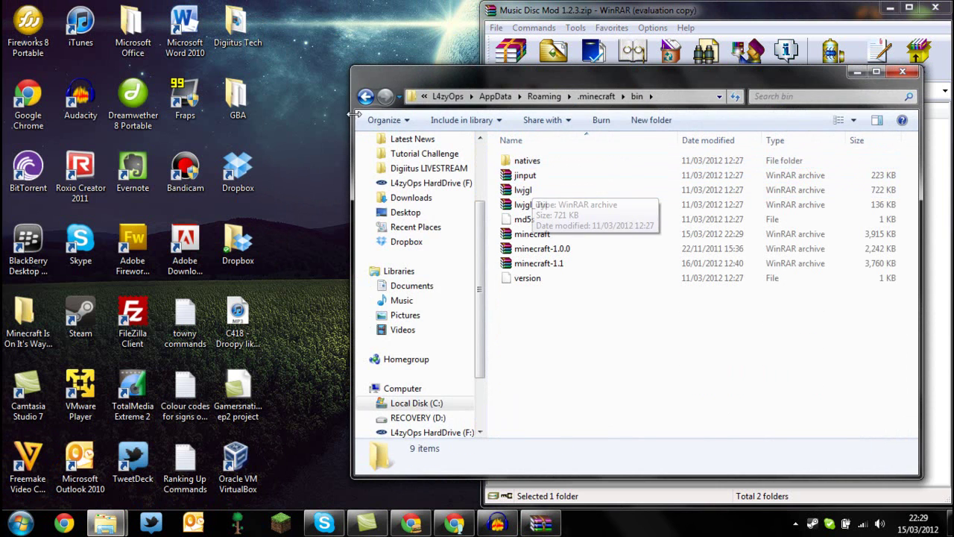
pyautogui.press('BackSpace')
pyautogui.doubleClick(531, 206)
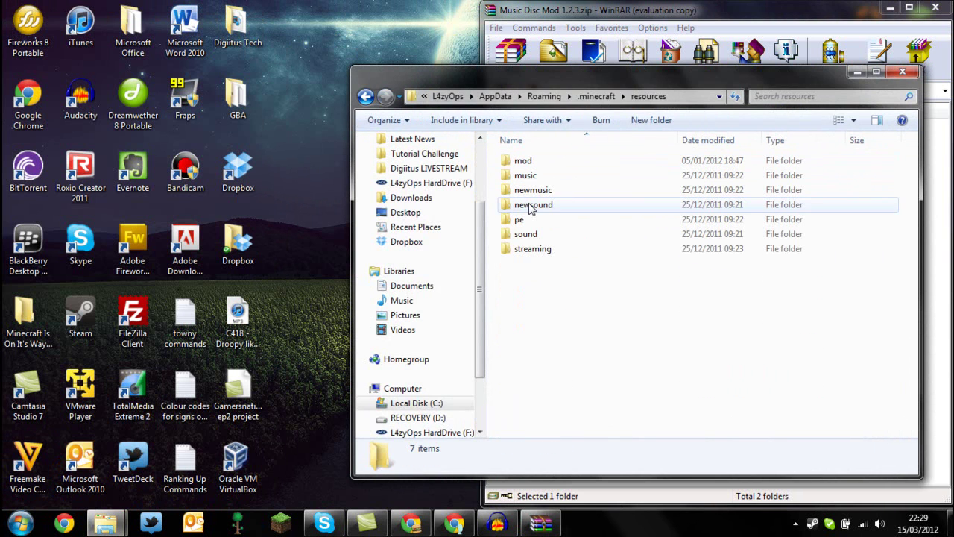
pyautogui.moveTo(529, 83); pyautogui.dragTo(2, 112)
# Step: Open the mod folder in resources and the matching mod folder under "put in recourses" in the archive
pyautogui.doubleClick(560, 152)
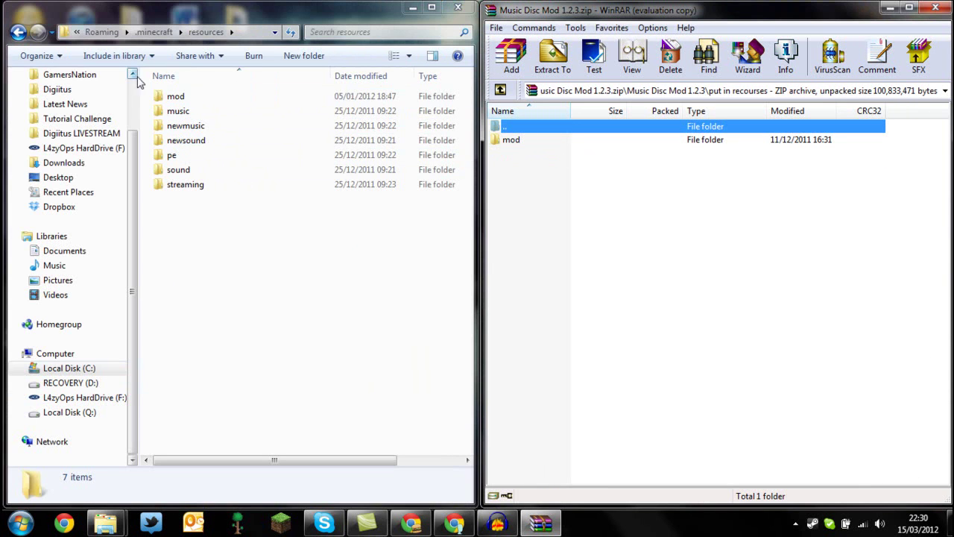
pyautogui.doubleClick(175, 96)
pyautogui.click(149, 96)
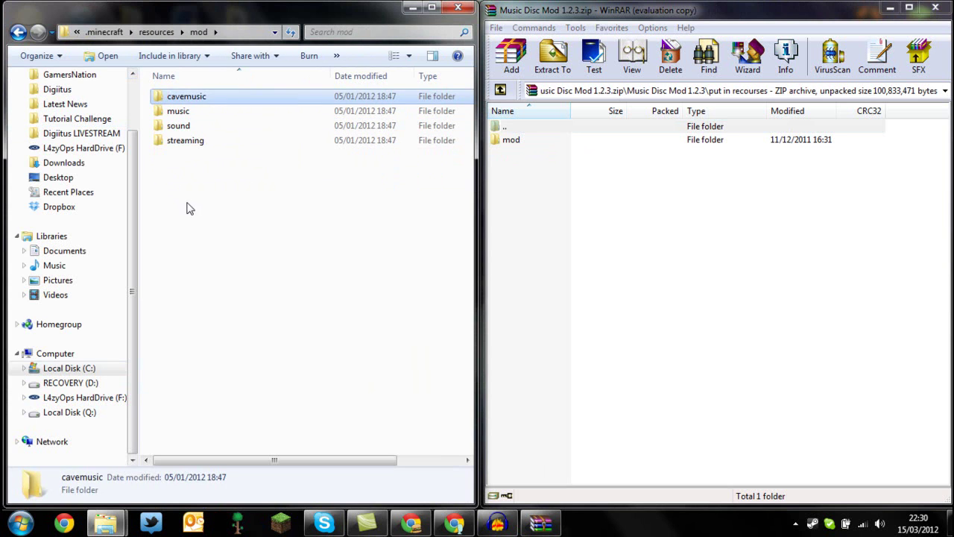
pyautogui.click(187, 171)
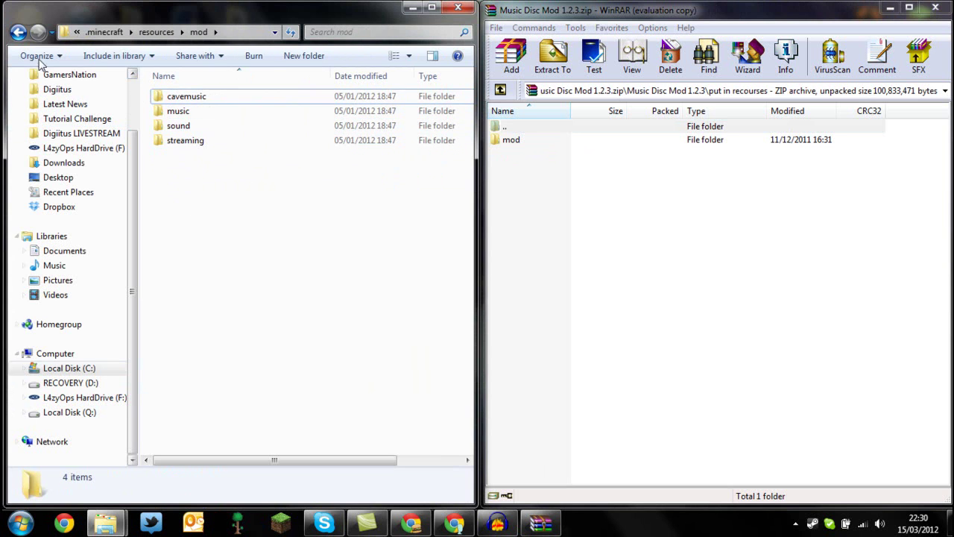
pyautogui.click(562, 152)
pyautogui.doubleClick(535, 139)
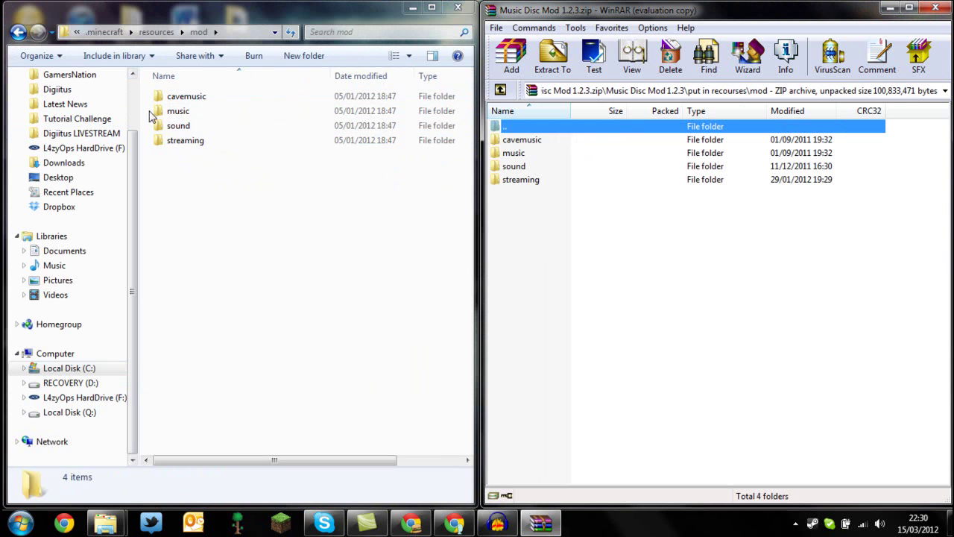
pyautogui.moveTo(192, 199)
pyautogui.mouseDown()
pyautogui.moveTo(182, 87)
pyautogui.moveTo(191, 181)
pyautogui.mouseUp()
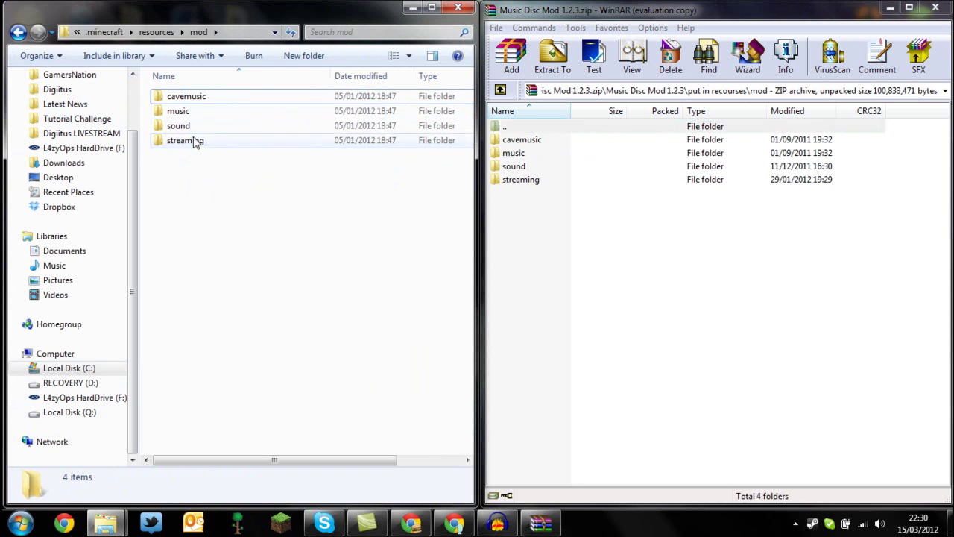
# Step: Copy the archive's cavemusic, music, sound and streaming folders into resources\mod, merging all existing folders, and close the archive
pyautogui.moveTo(527, 214); pyautogui.dragTo(513, 155)
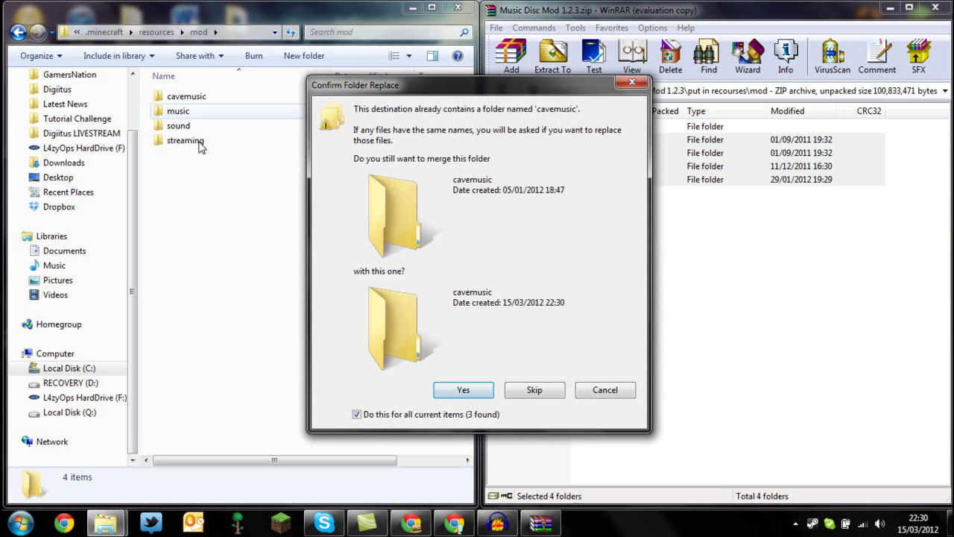
pyautogui.click(452, 396)
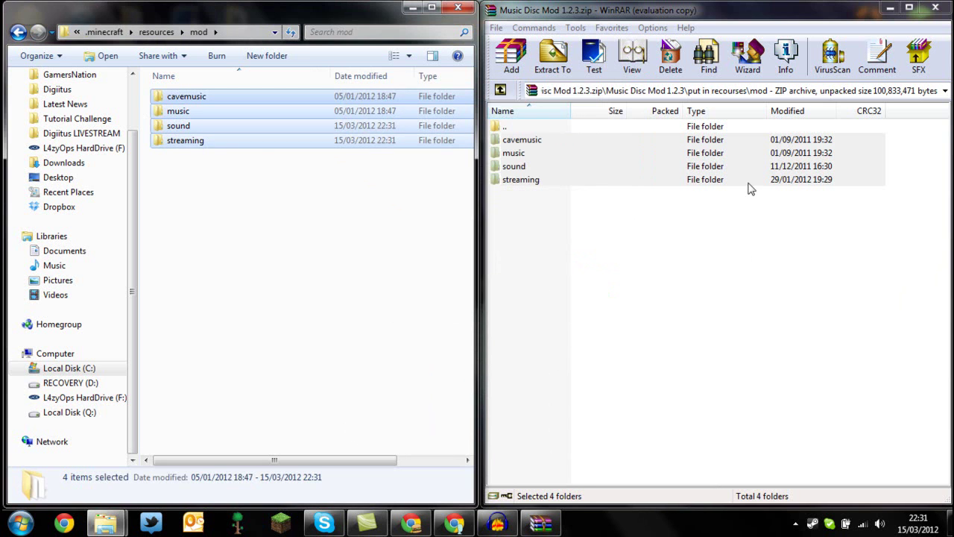
pyautogui.click(936, 7)
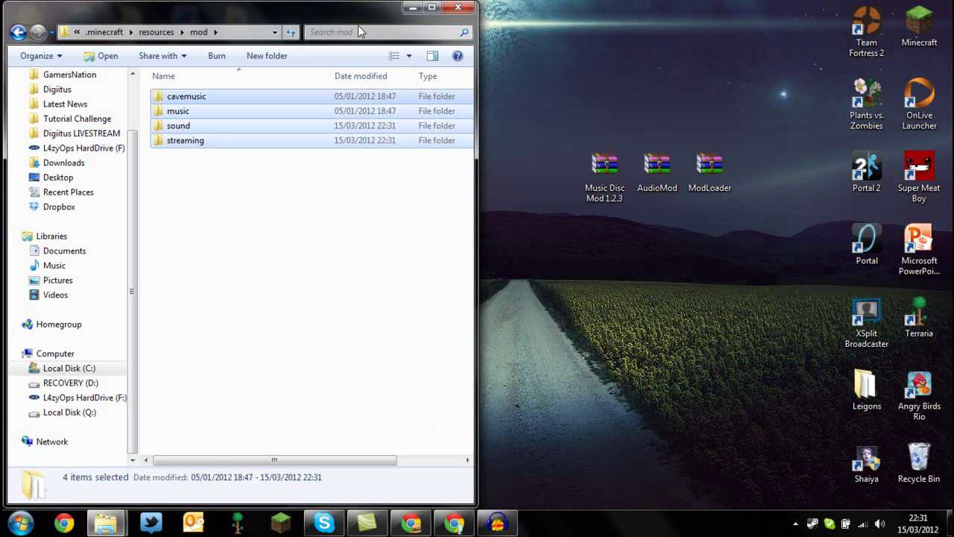
# Step: Close the resources\mod folder window, start the Minecraft Launcher and log in with the remembered account
pyautogui.click(456, 9)
pyautogui.click(276, 524)
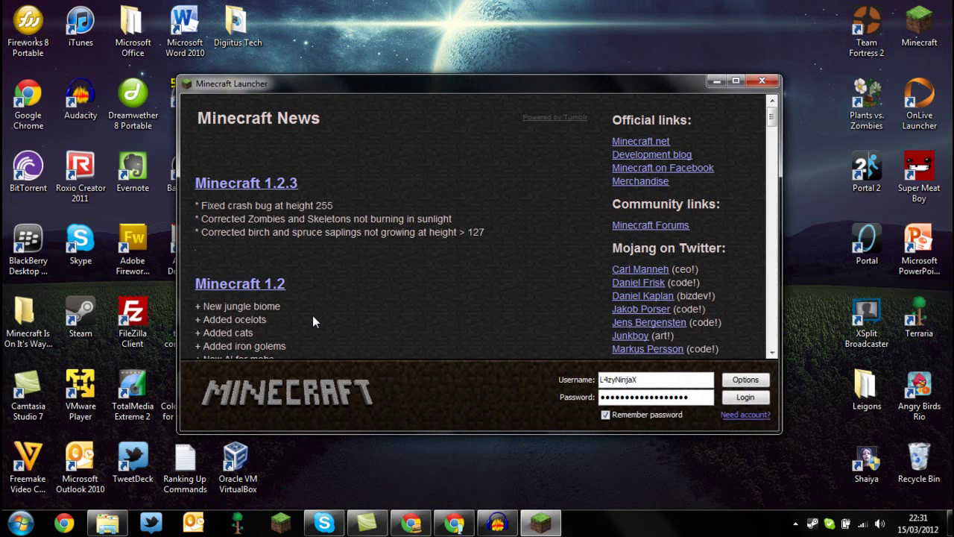
pyautogui.click(760, 399)
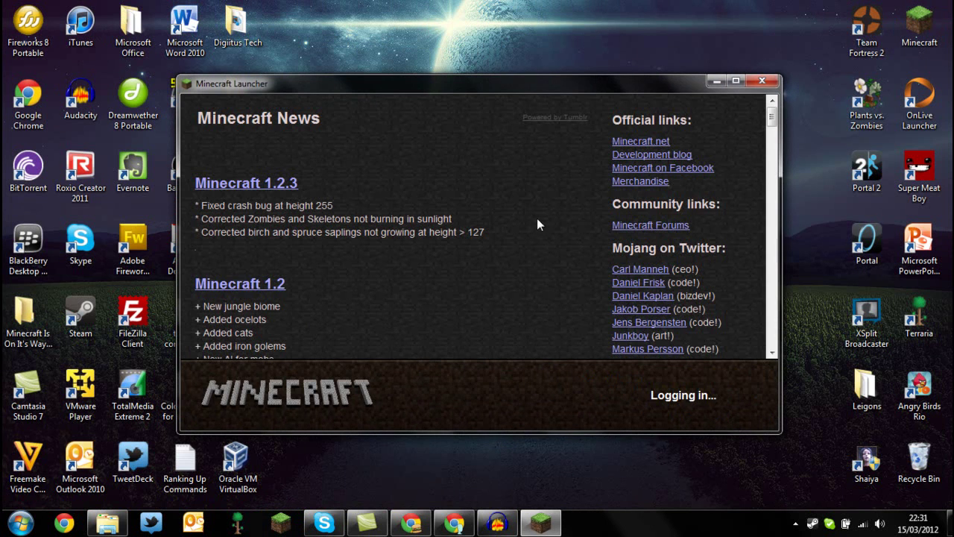